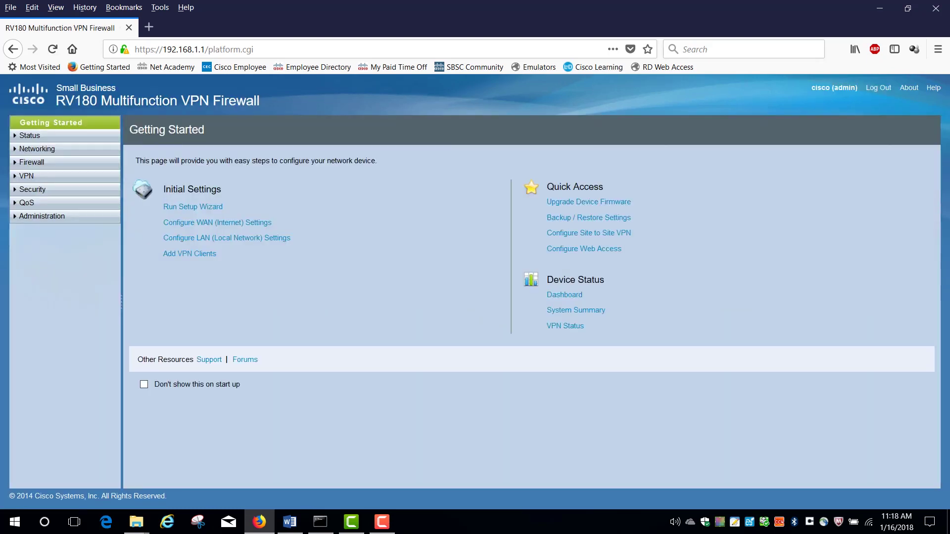
Under Networking > LAN > VLAN Membership, add a VLAN row with ID 2 described 'Guest'
click(26, 149)
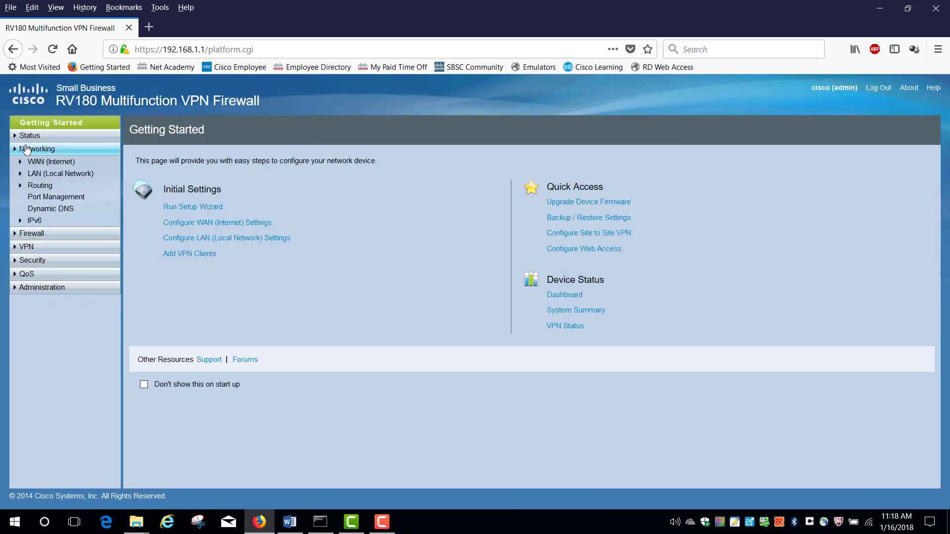
click(38, 175)
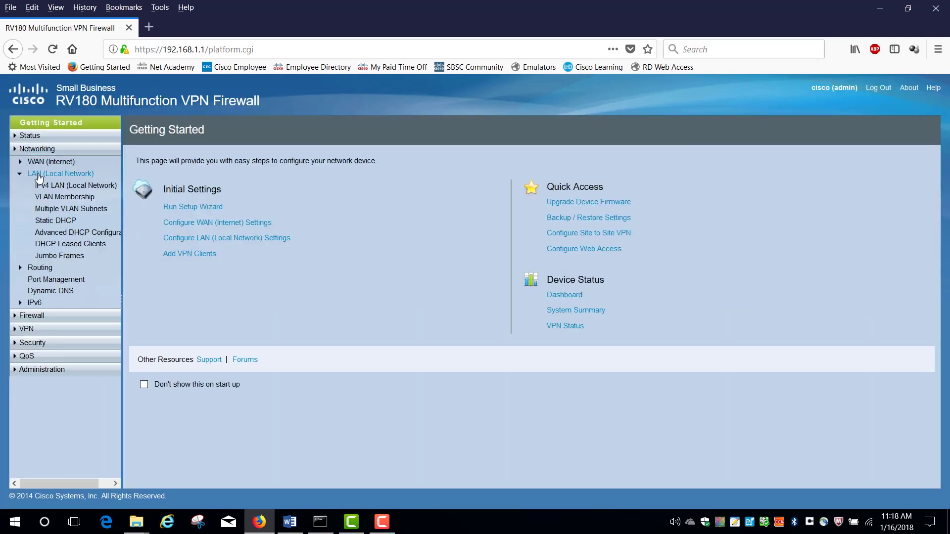
click(64, 197)
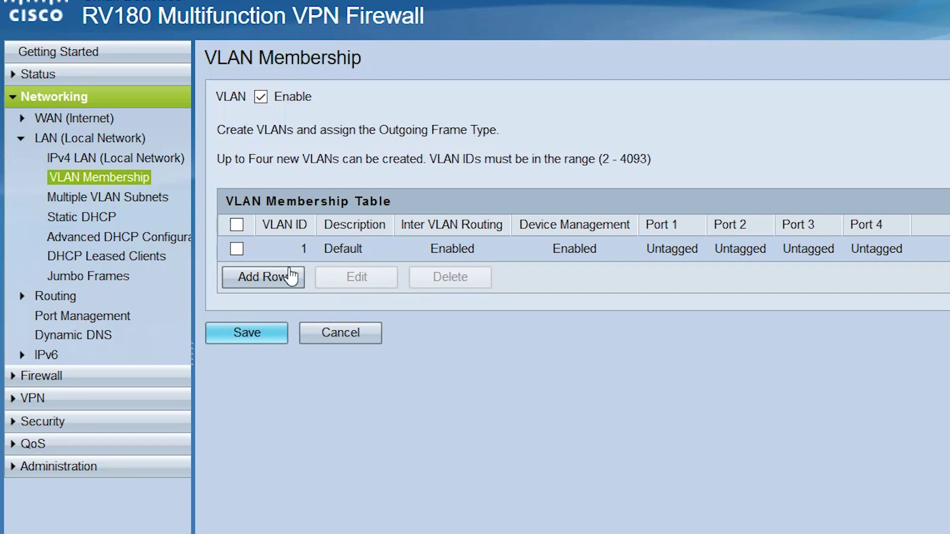
click(275, 285)
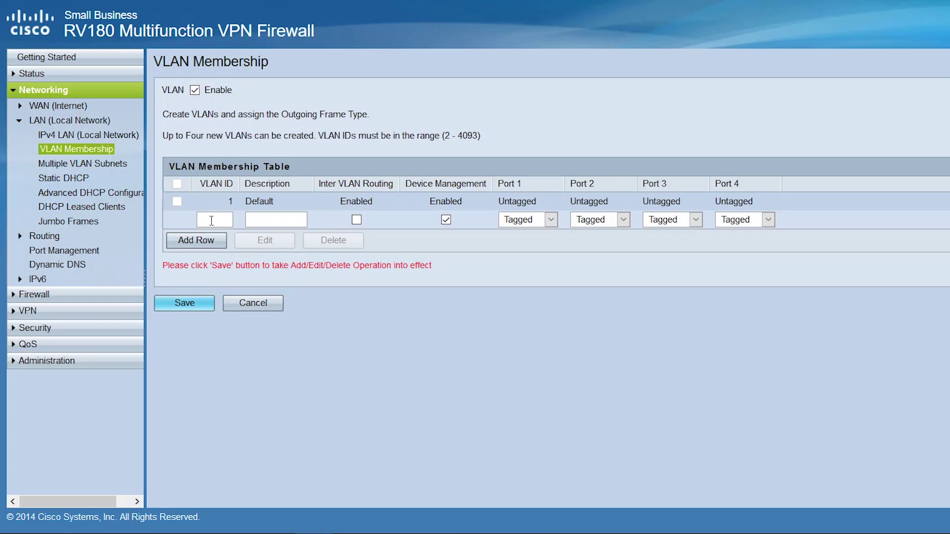
click(212, 221)
text(2)
text(Guest)
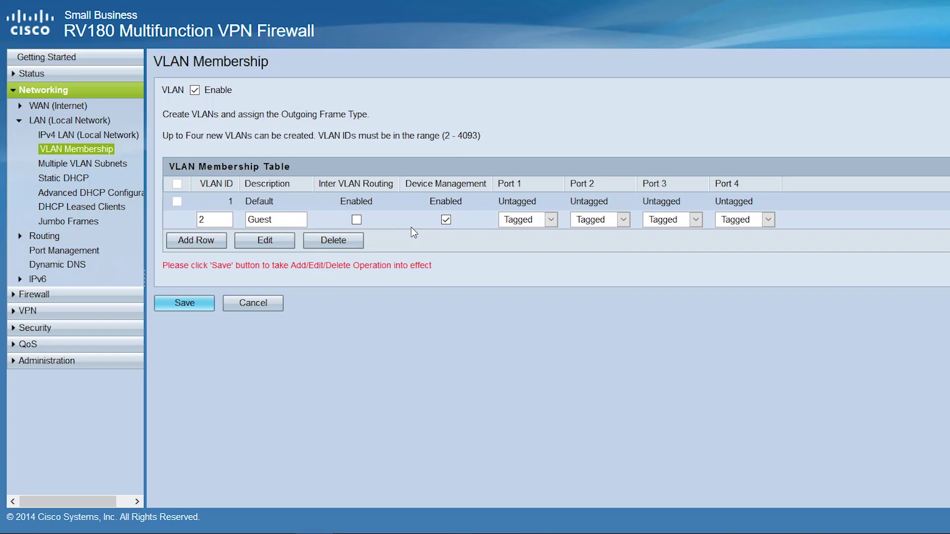
Enable inter-VLAN routing on the Guest VLAN, leave port 1 Tagged, and save
click(358, 222)
click(550, 221)
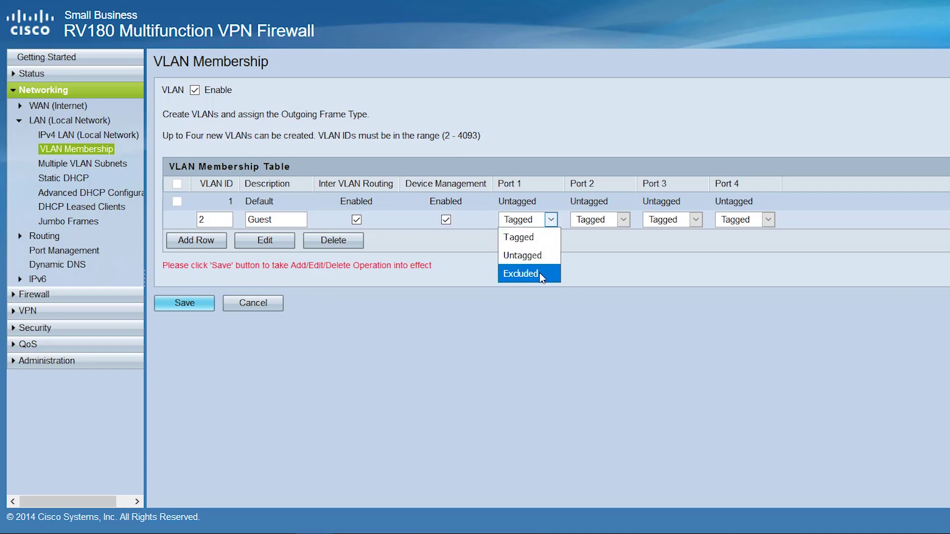
click(620, 252)
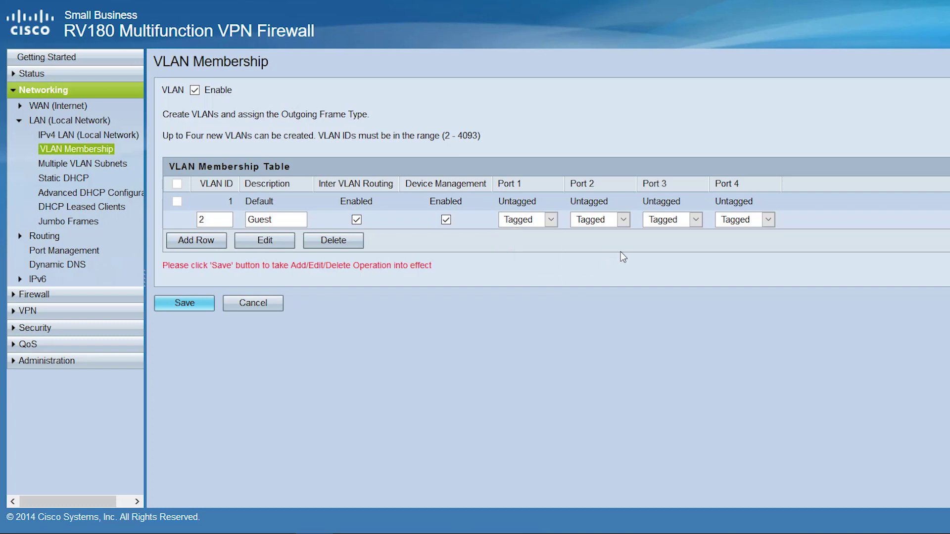
click(186, 306)
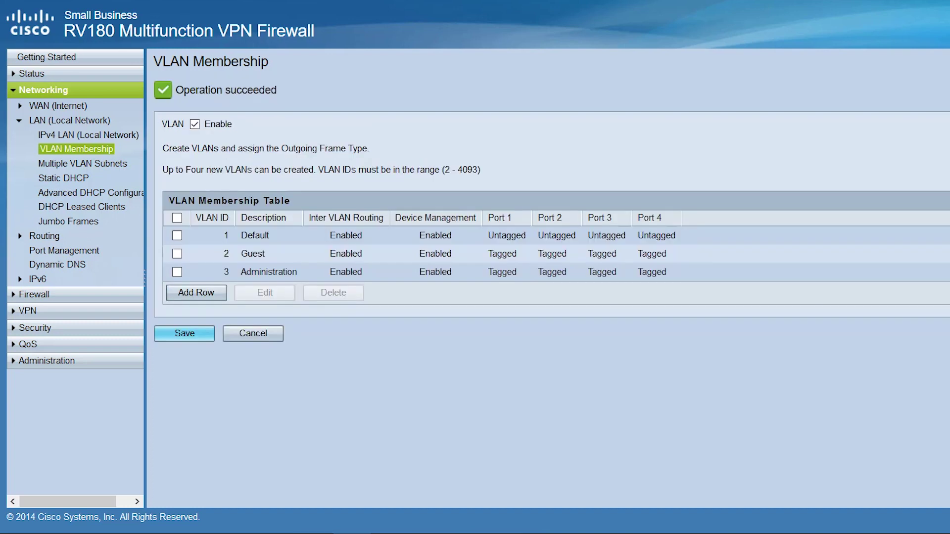
Open VLAN 2's Multiple VLAN Subnets settings for editing, leaving the DHCP mode unchanged
click(85, 168)
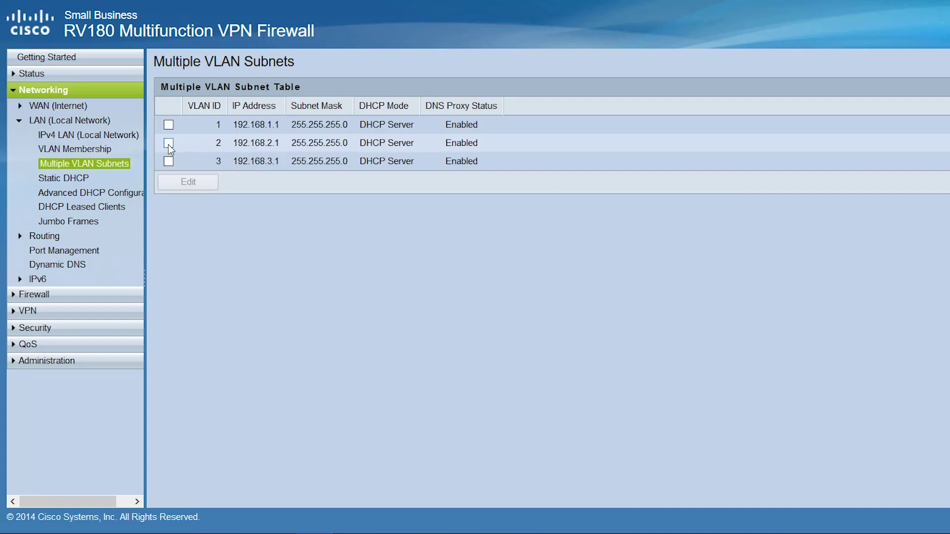
click(168, 143)
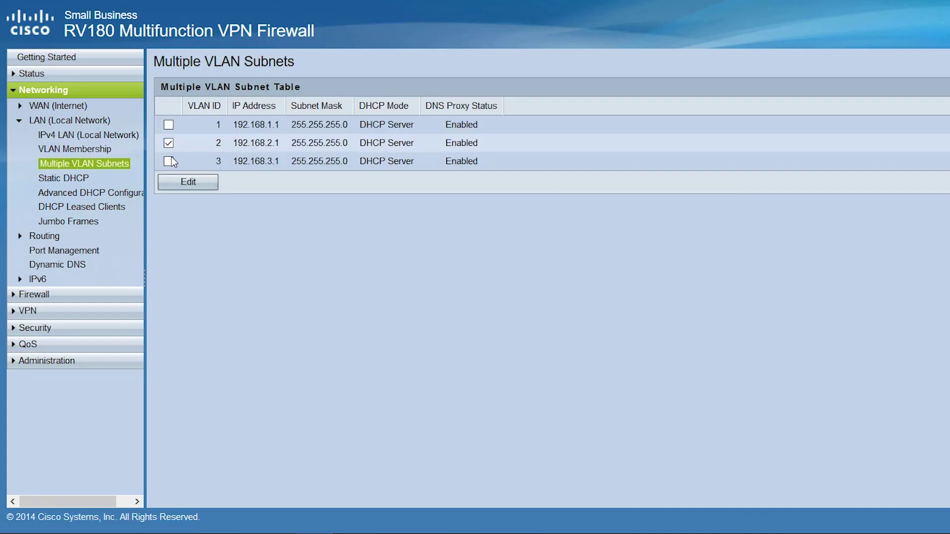
click(196, 187)
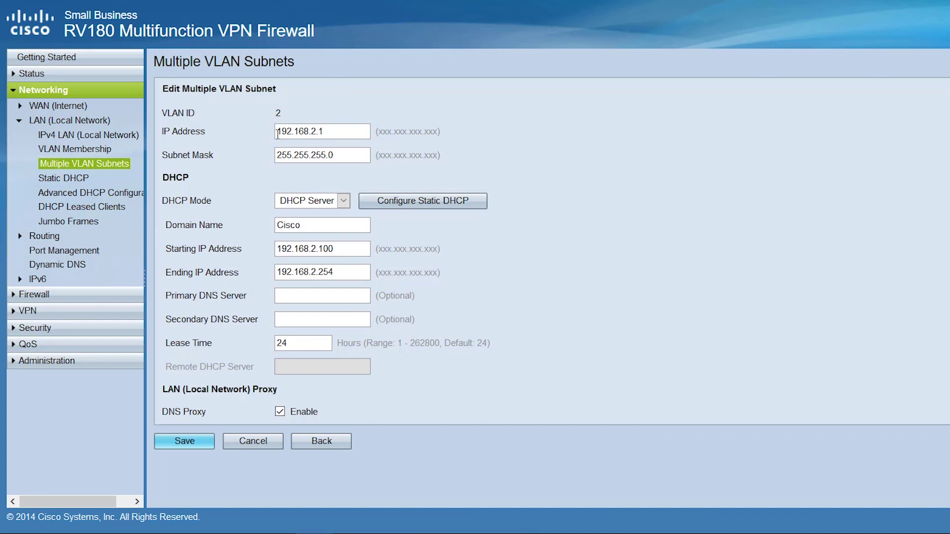
click(344, 201)
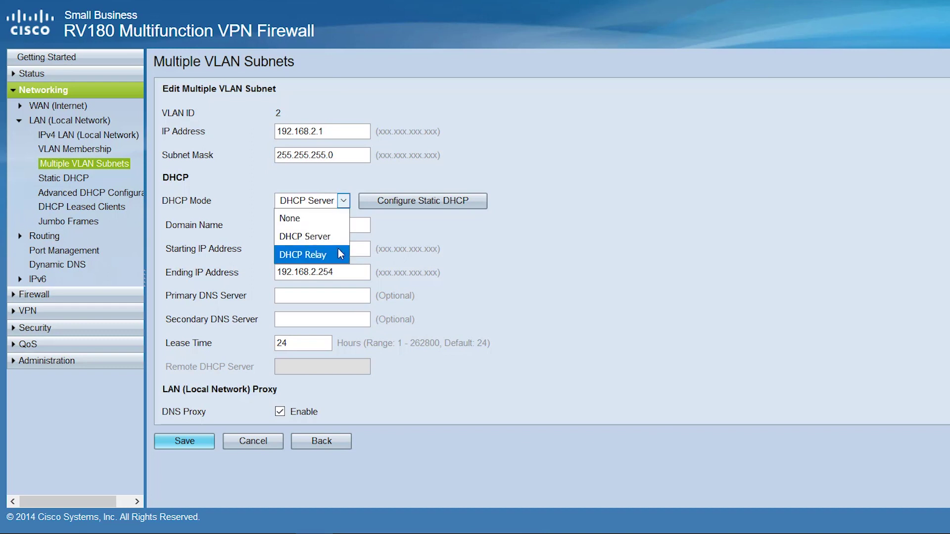
click(367, 184)
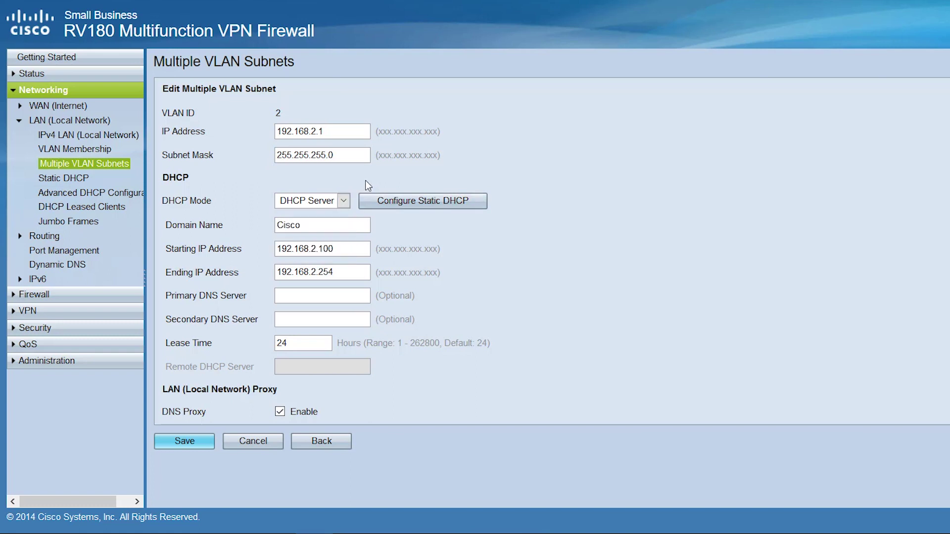
click(412, 206)
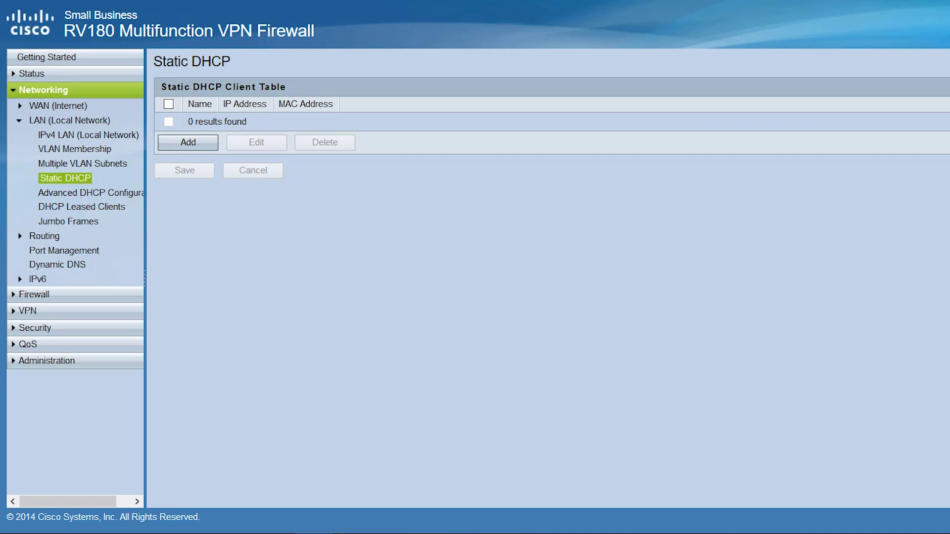
click(202, 147)
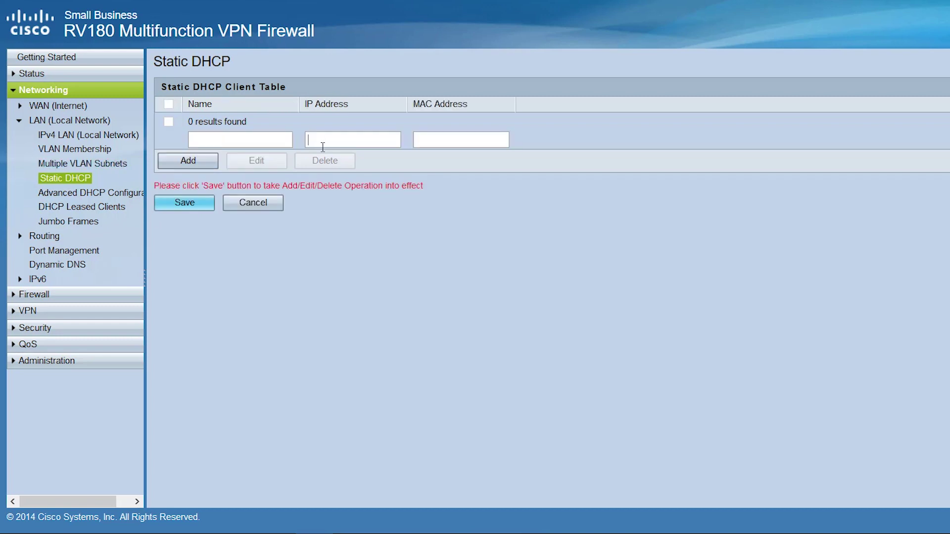
click(320, 141)
text(192.168.2.1)
key(Tab)
text(ab:cd:ef:12:34:56)
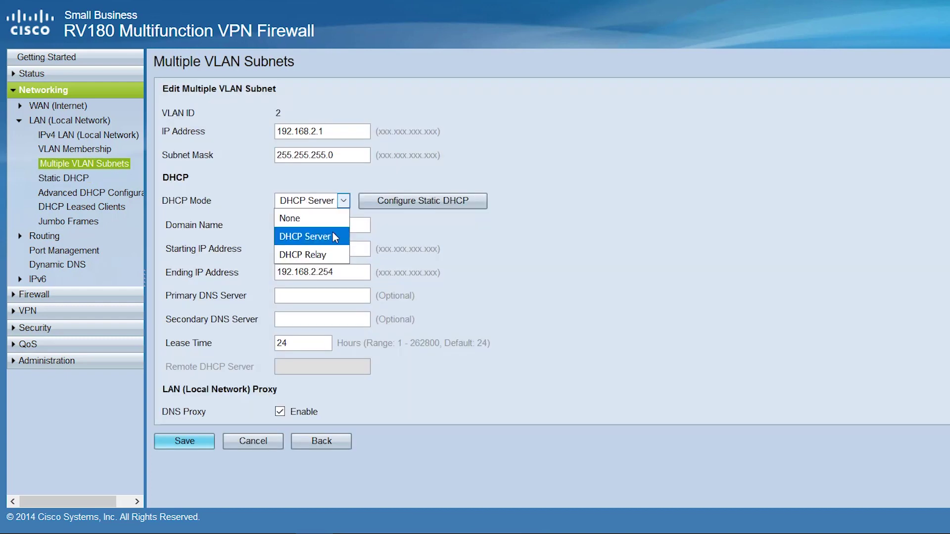
Keep DHCP Server mode and set VLAN 2's DNS servers to 192.168.1.1 and 192.168.1.2
click(333, 237)
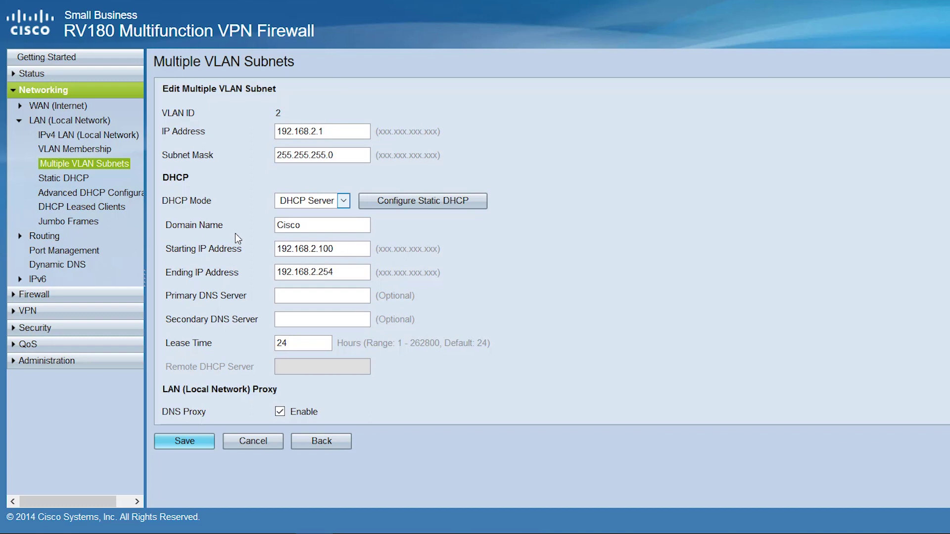
click(296, 296)
text(192.168.1.1)
click(327, 321)
text(192.168.1.2)
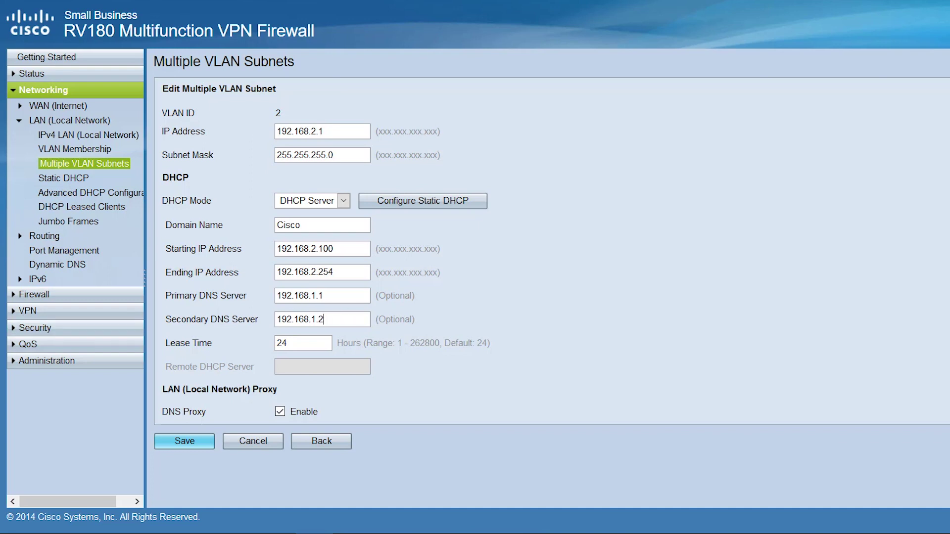
key(Tab)
Switch VLAN 2 to DHCP Relay with 192.168.1.1 as the remote DHCP server
double_click(308, 343)
click(343, 200)
click(324, 257)
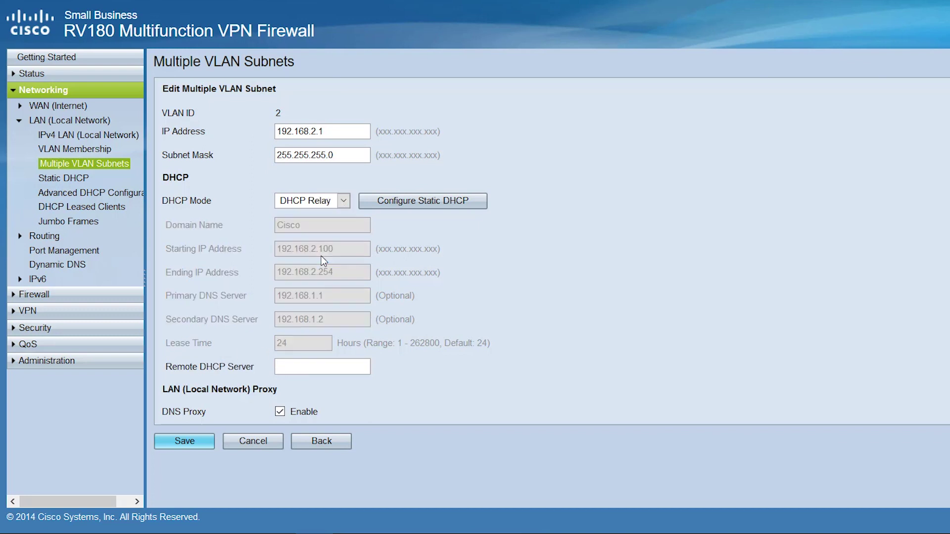
click(295, 371)
text(192.168.1.1)
Cancel the VLAN 2 DHCP edits and view the DHCP Leased Clients list
click(256, 445)
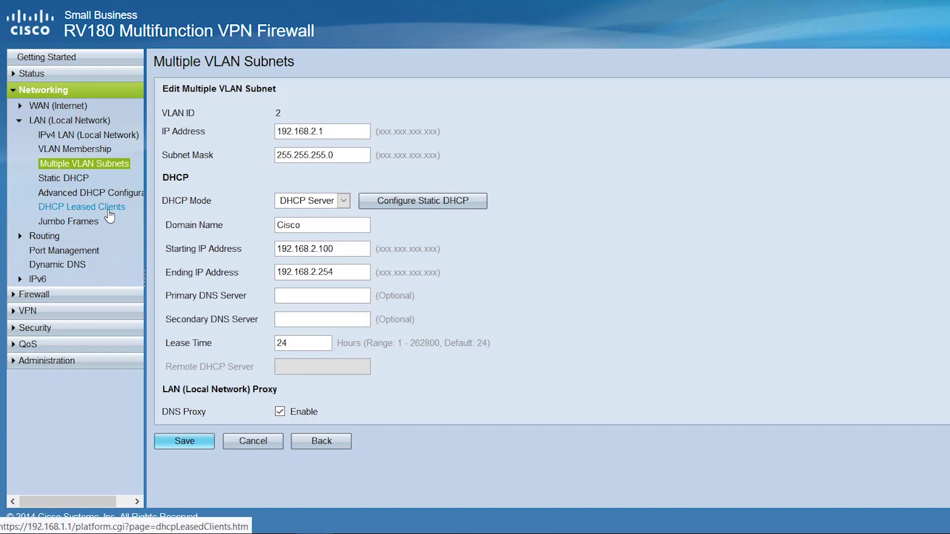
click(108, 212)
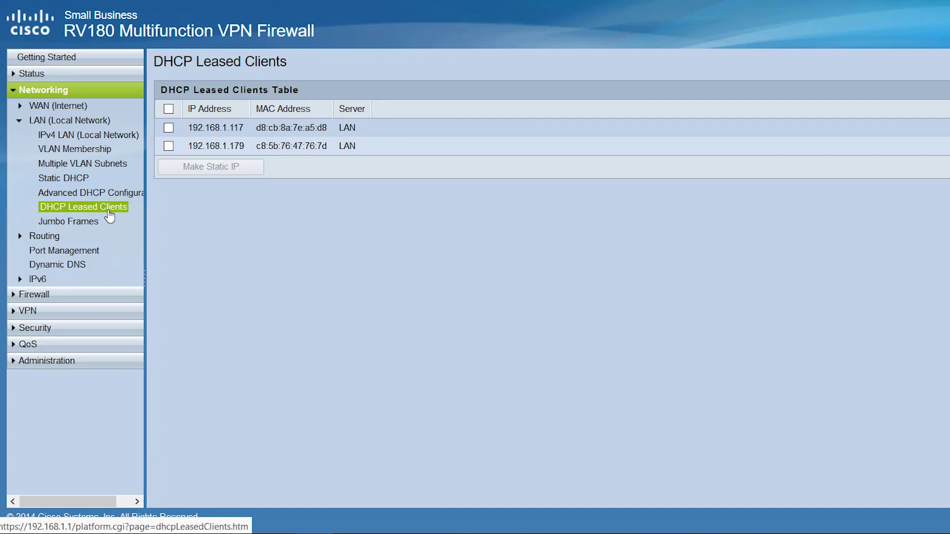